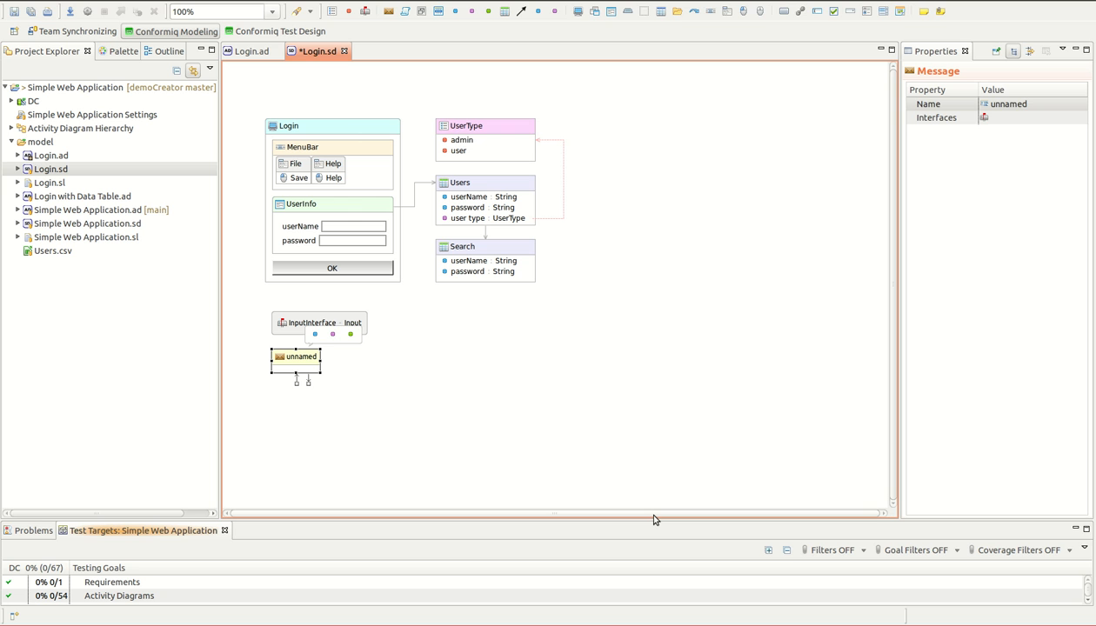
Step: Rename the unnamed message below InputInterface as AnewMessageType
key(F2)
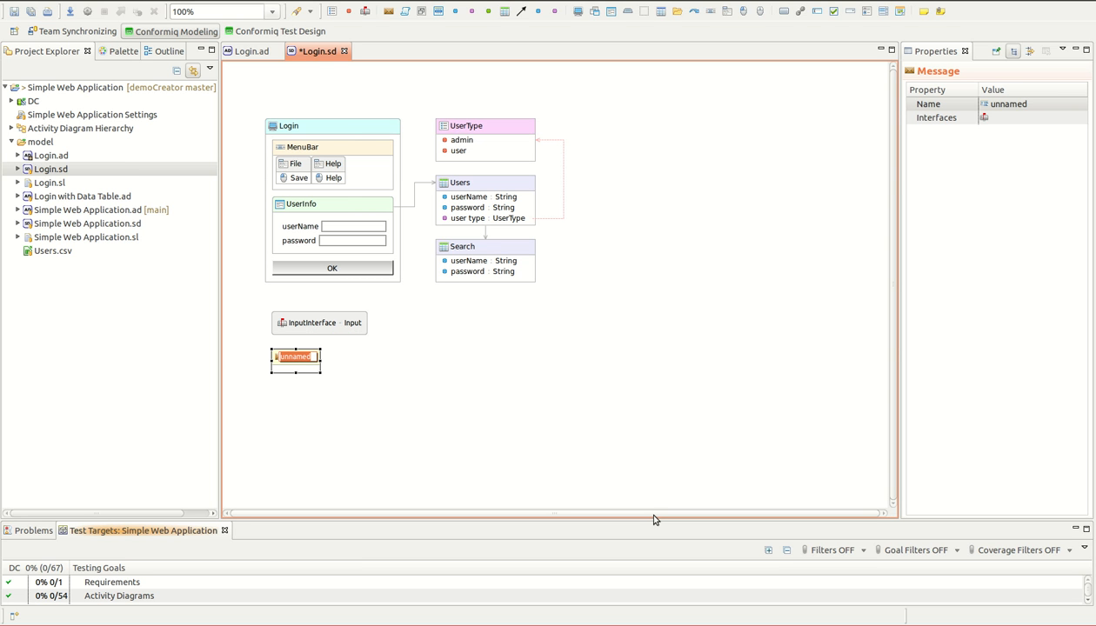
text(A)
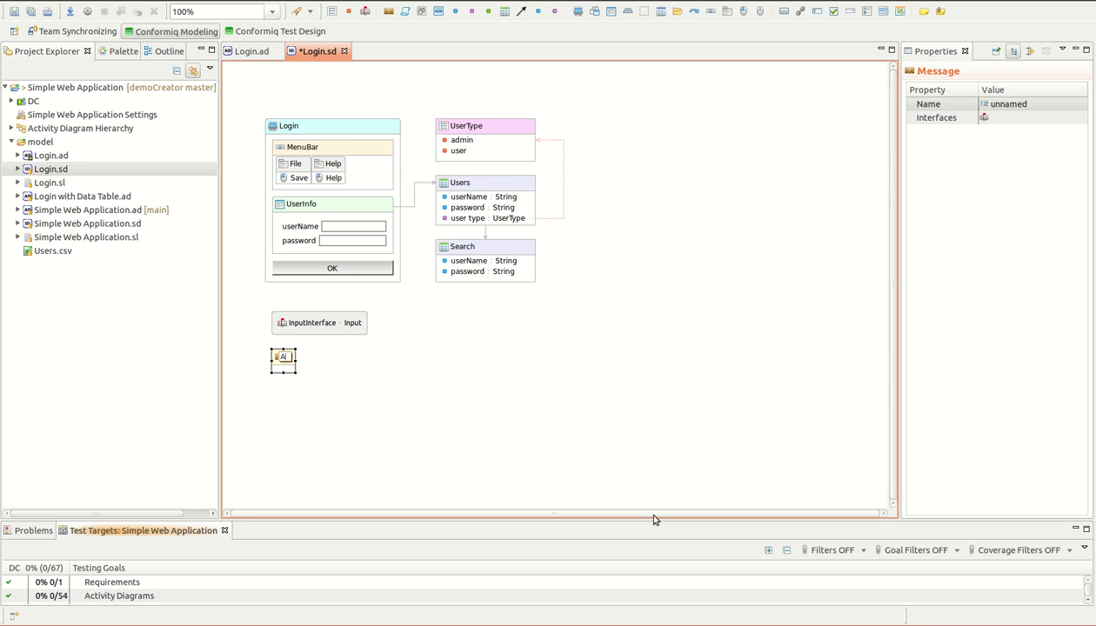
text(newMessa)
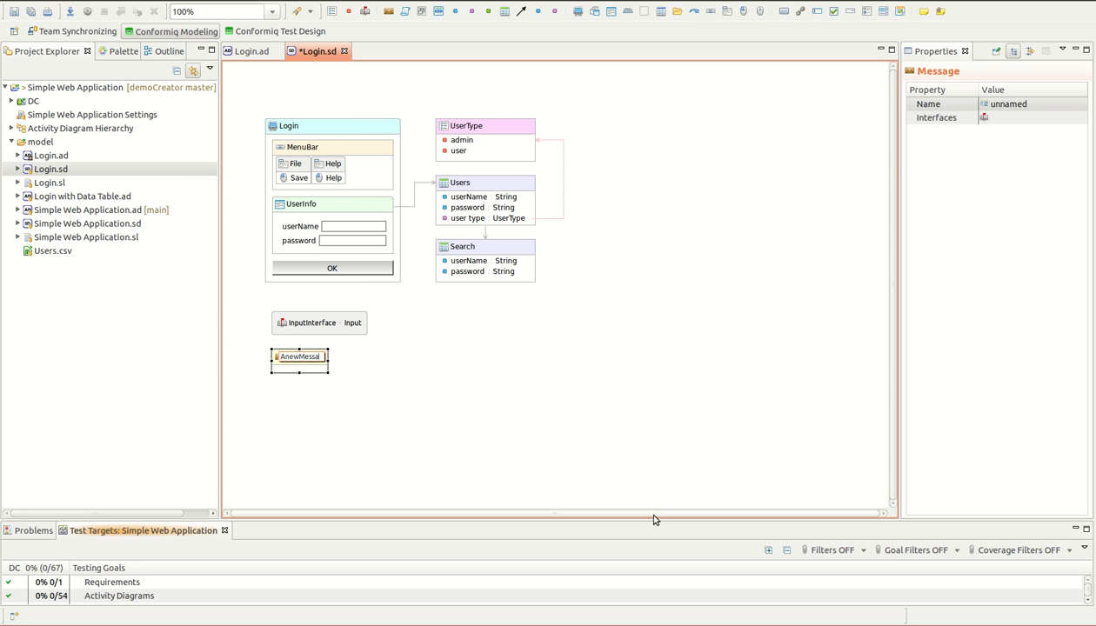
text(geType)
key(Return)
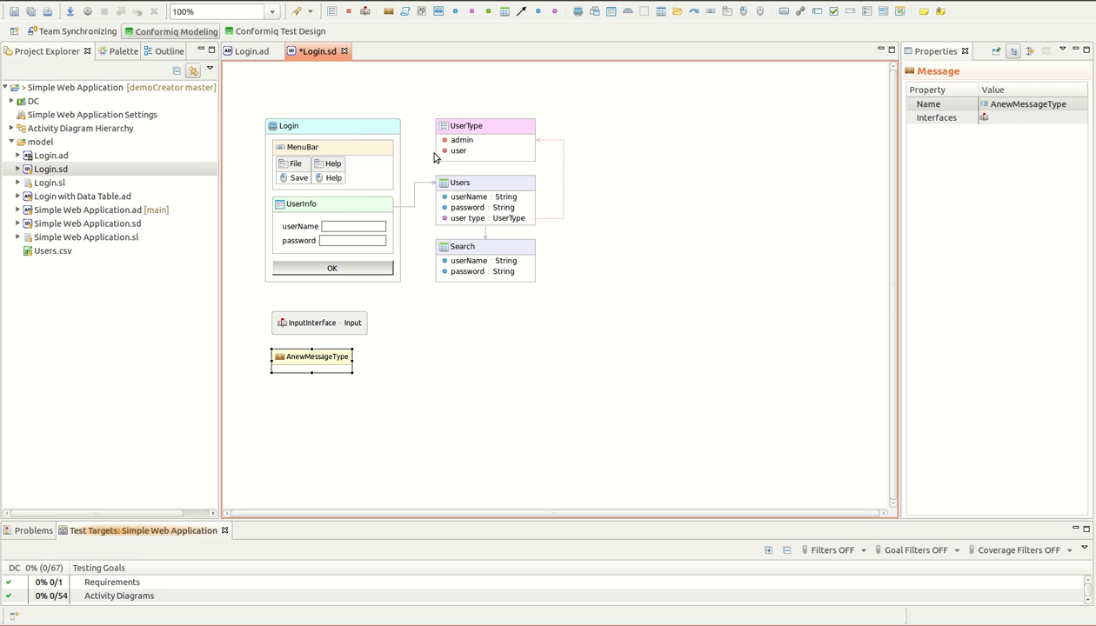
Step: Assign the external interface InputInterface to the AnewMessageType message
click(1037, 118)
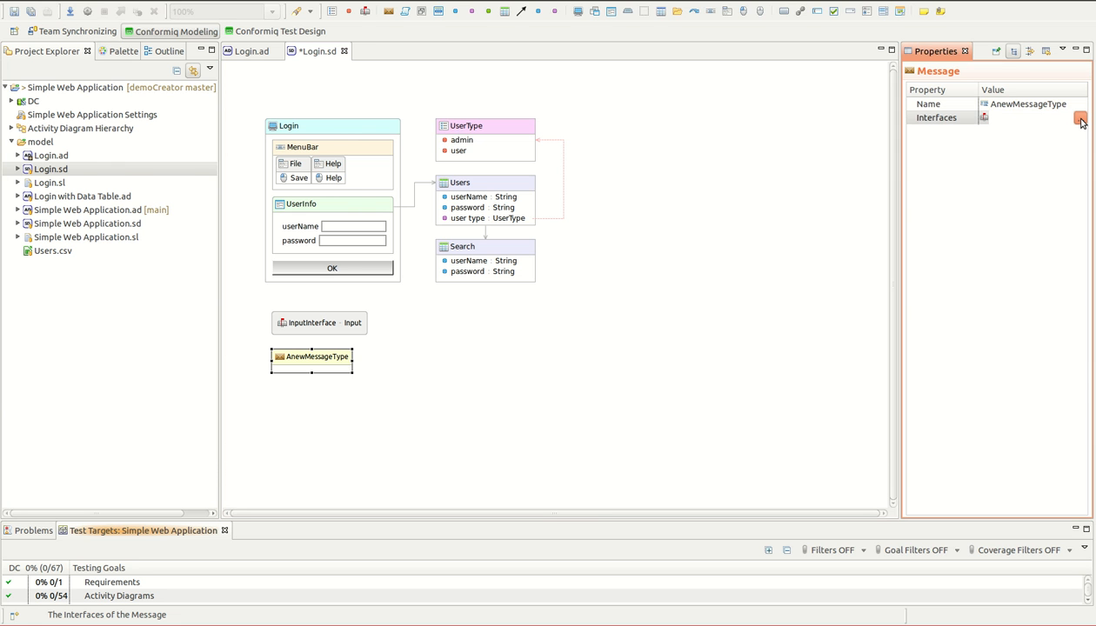
click(1078, 118)
double_click(244, 174)
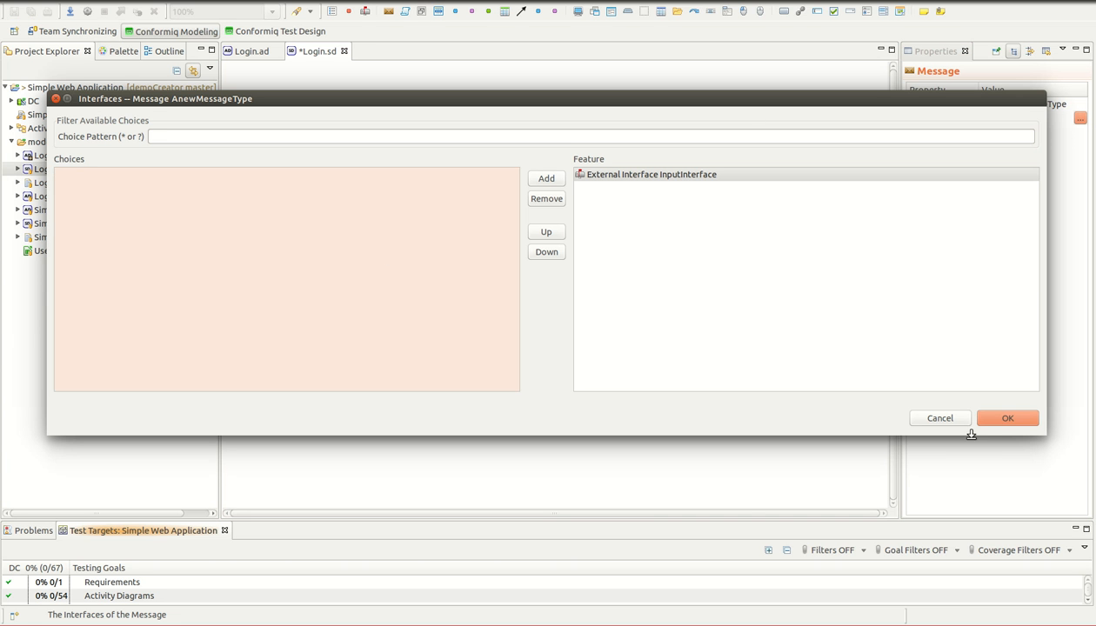
click(1008, 420)
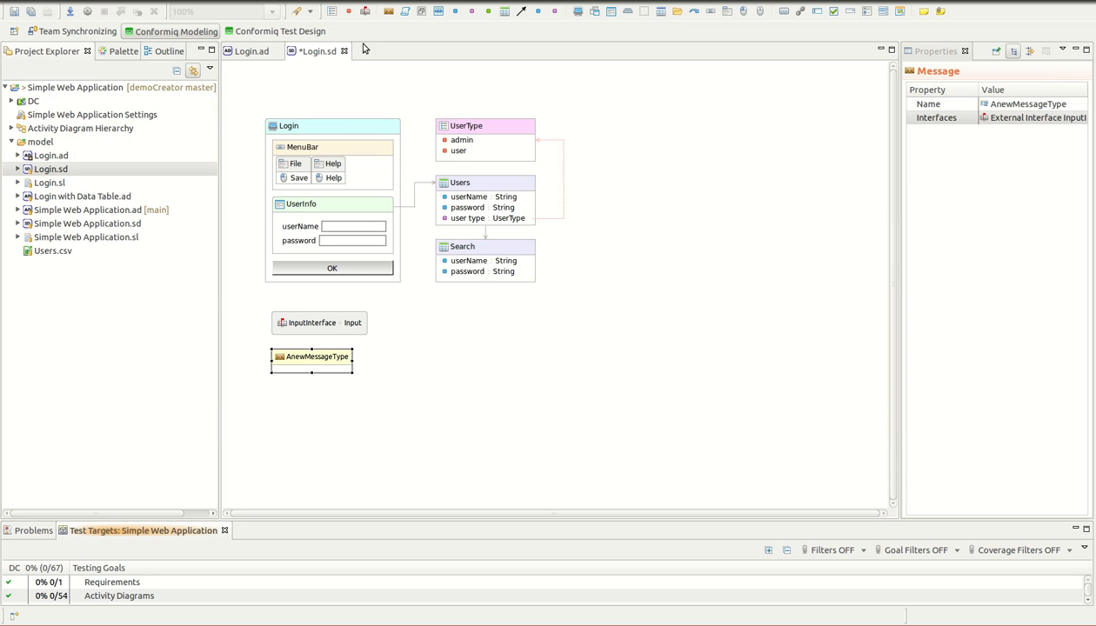
Step: Add a primitive String field named messageString to AnewMessageType and save the Login.sd diagram
click(456, 13)
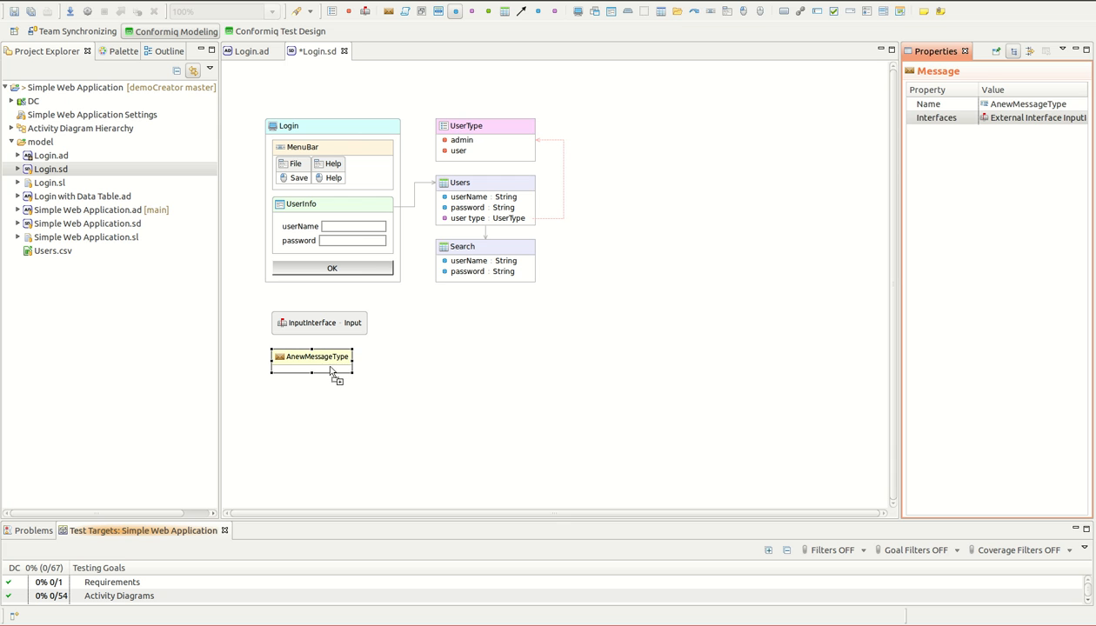
click(330, 371)
mouse_move(536, 290)
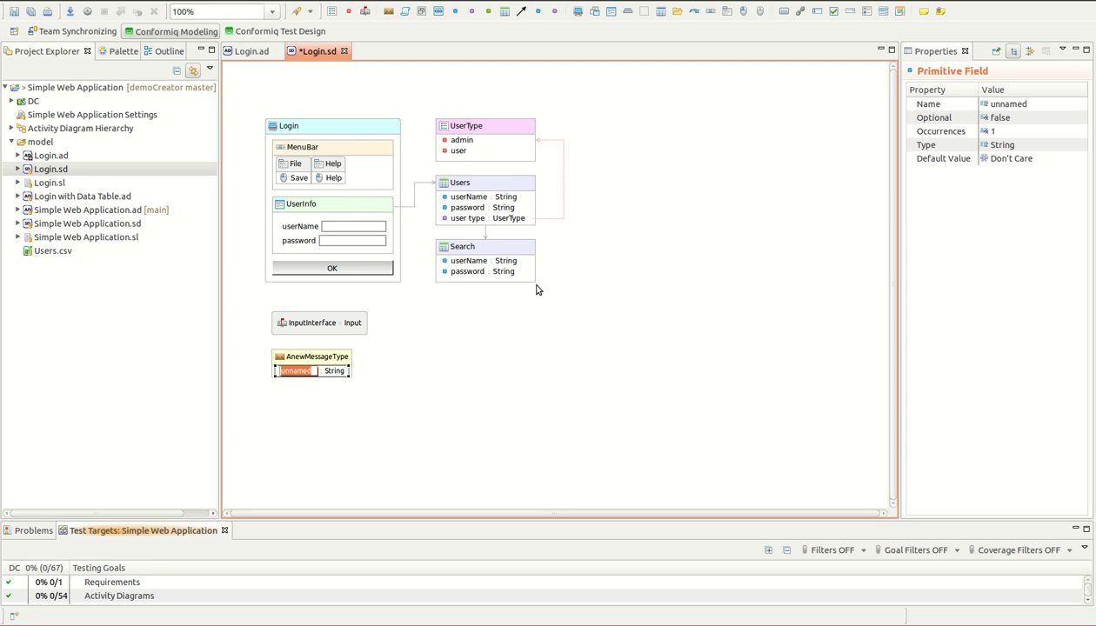
text(messageString)
key(Return)
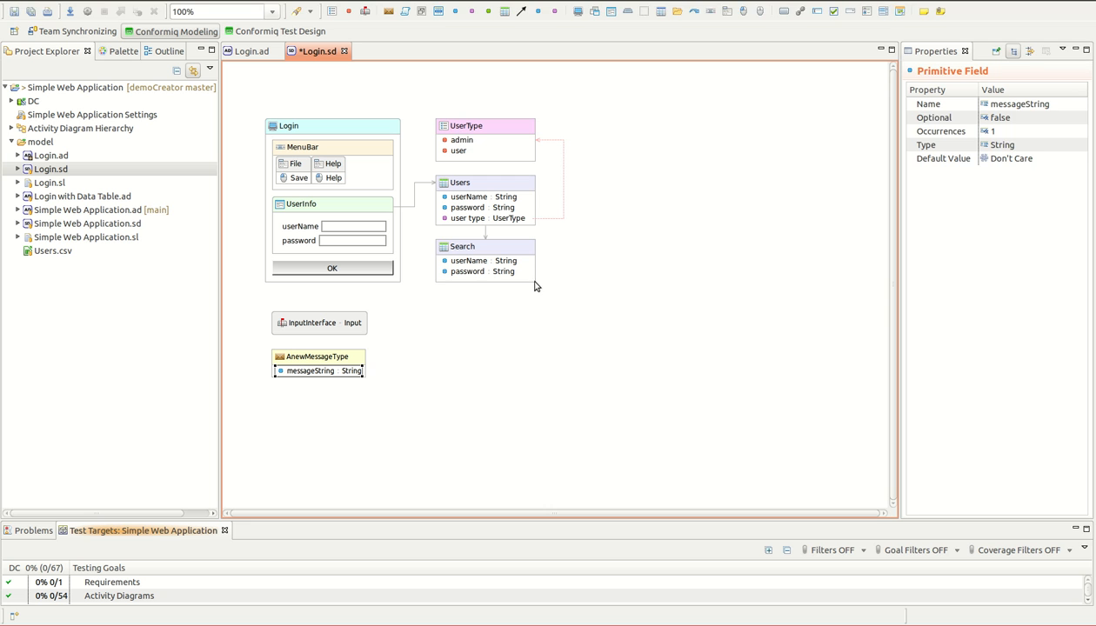
click(529, 276)
click(21, 11)
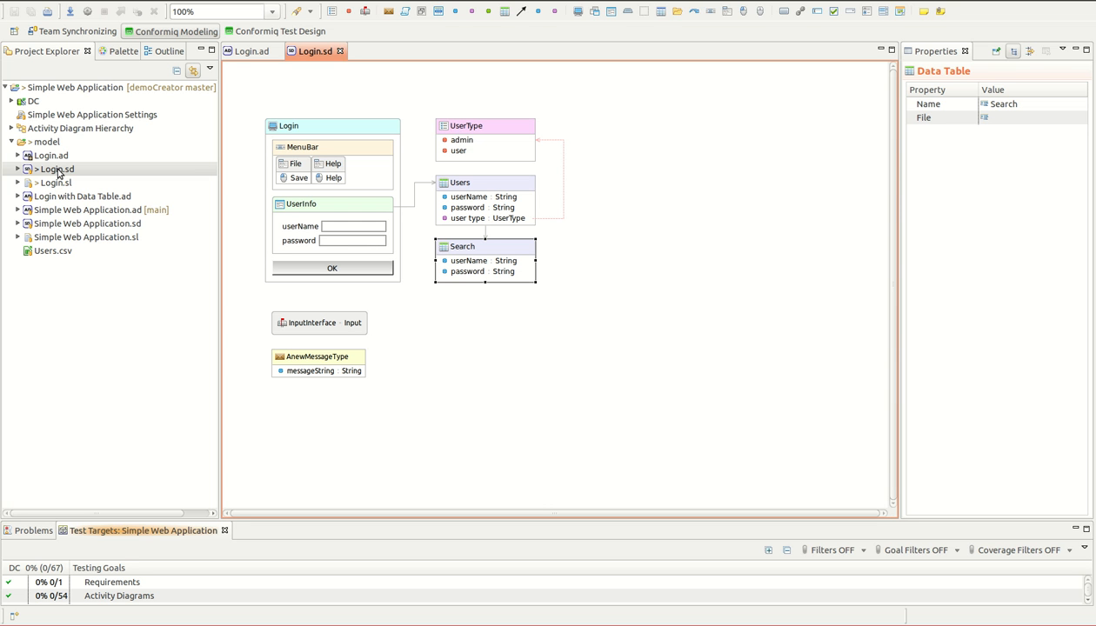
Step: Compare Login.sd with its HEAD revision in the Team Synchronizing perspective and open the file's model differences
click(58, 171)
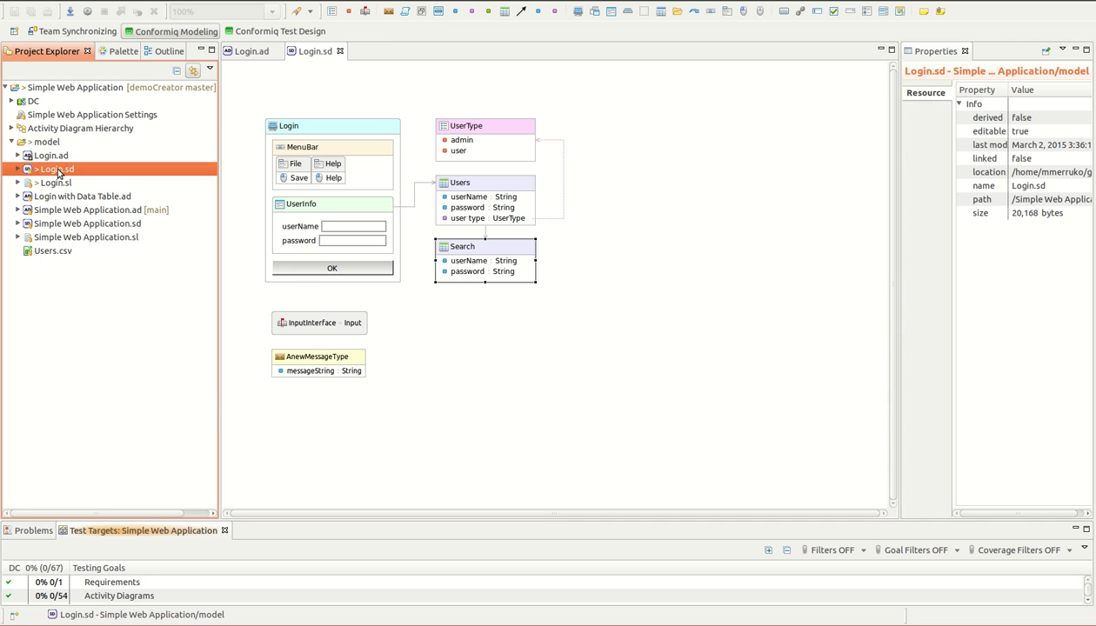
right_click(58, 170)
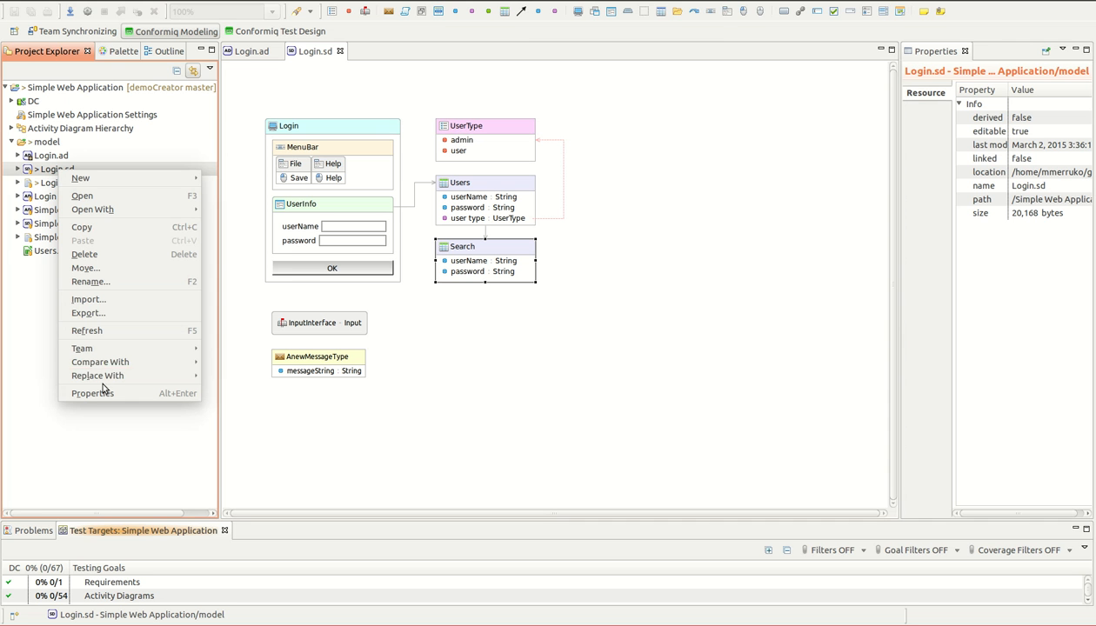
mouse_move(117, 366)
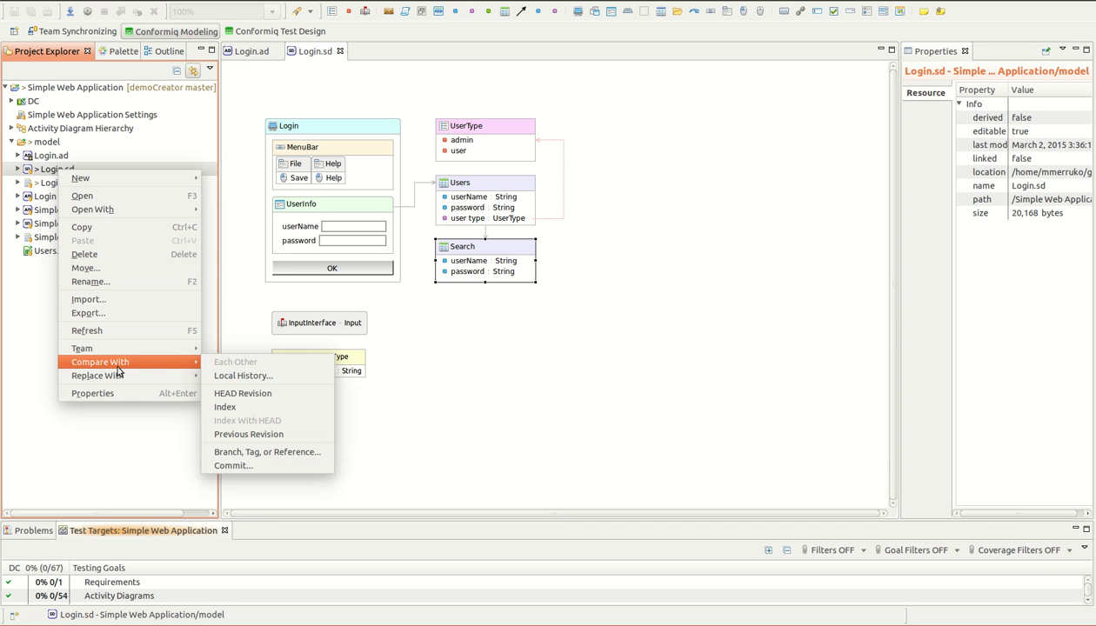
click(228, 393)
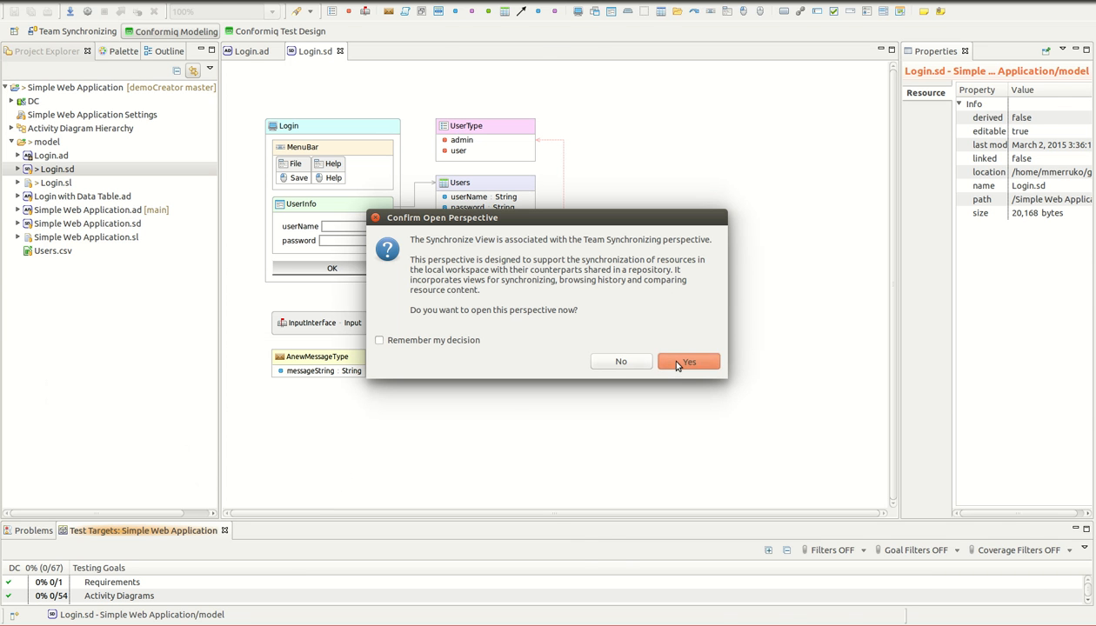
click(686, 362)
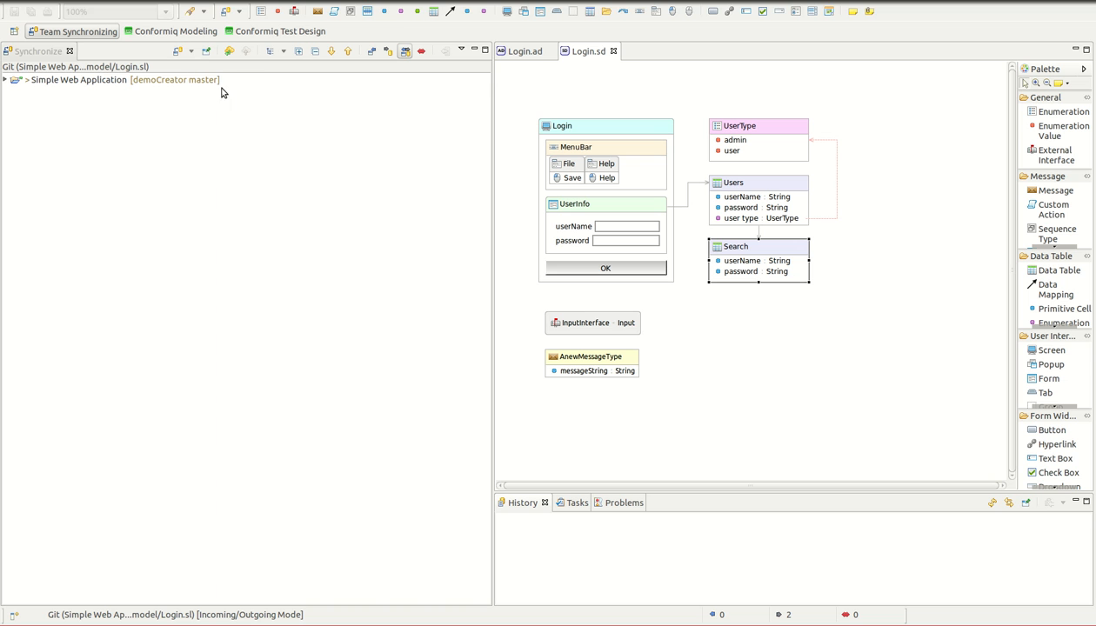
double_click(126, 81)
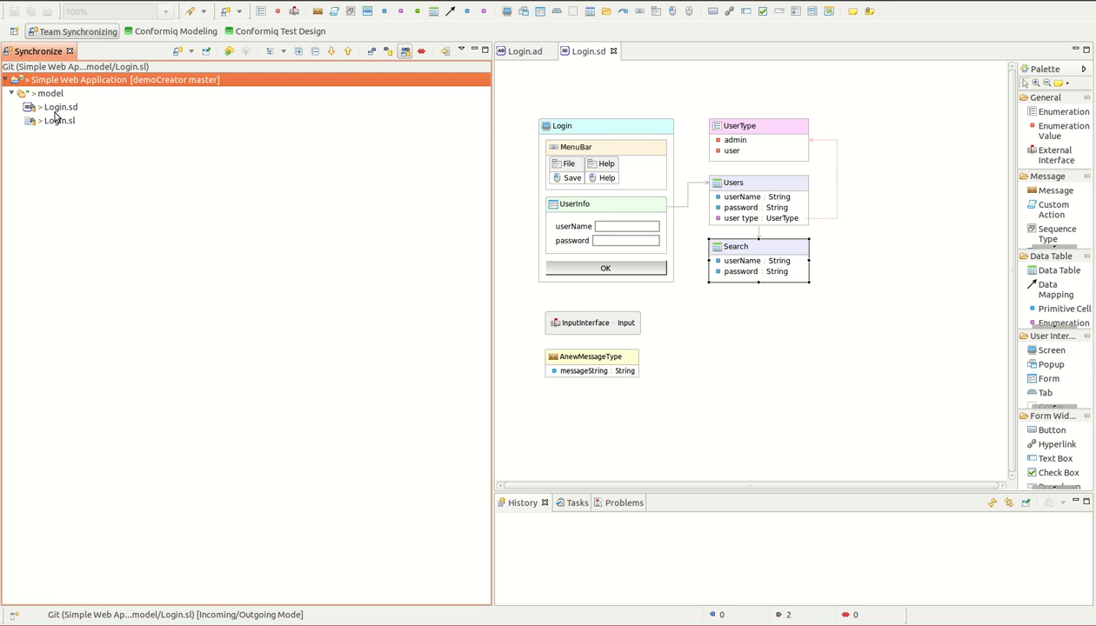
double_click(54, 108)
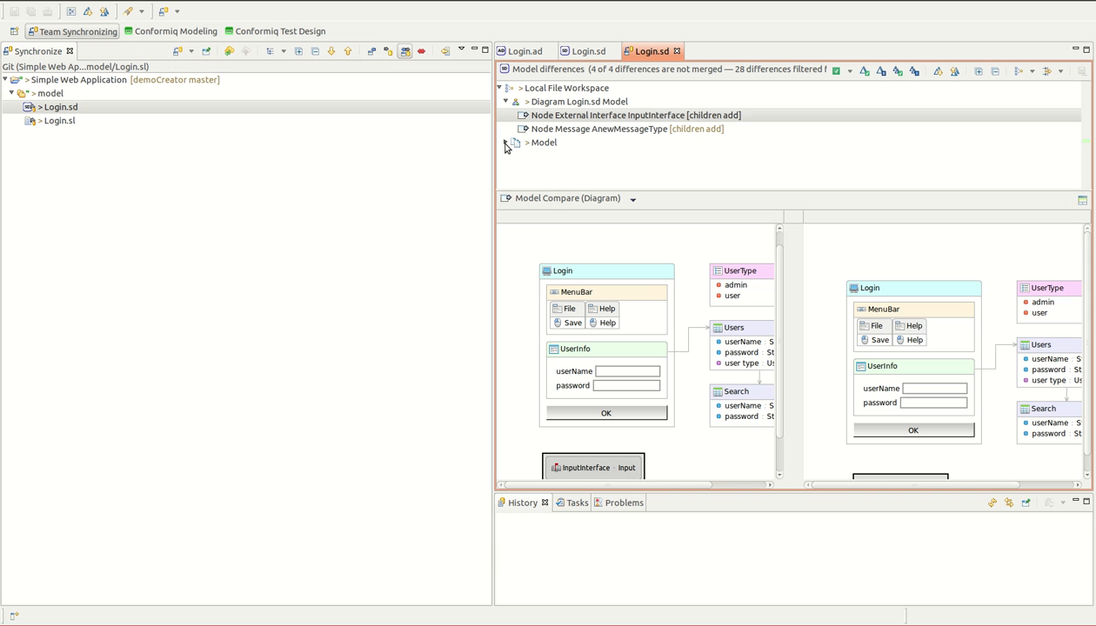
Step: Examine the InputInterface and AnewMessageType differences in the Login.sd model comparison, and close the comparison
click(506, 143)
drag(492, 174, 387, 171)
scroll(690, 324, down, 2)
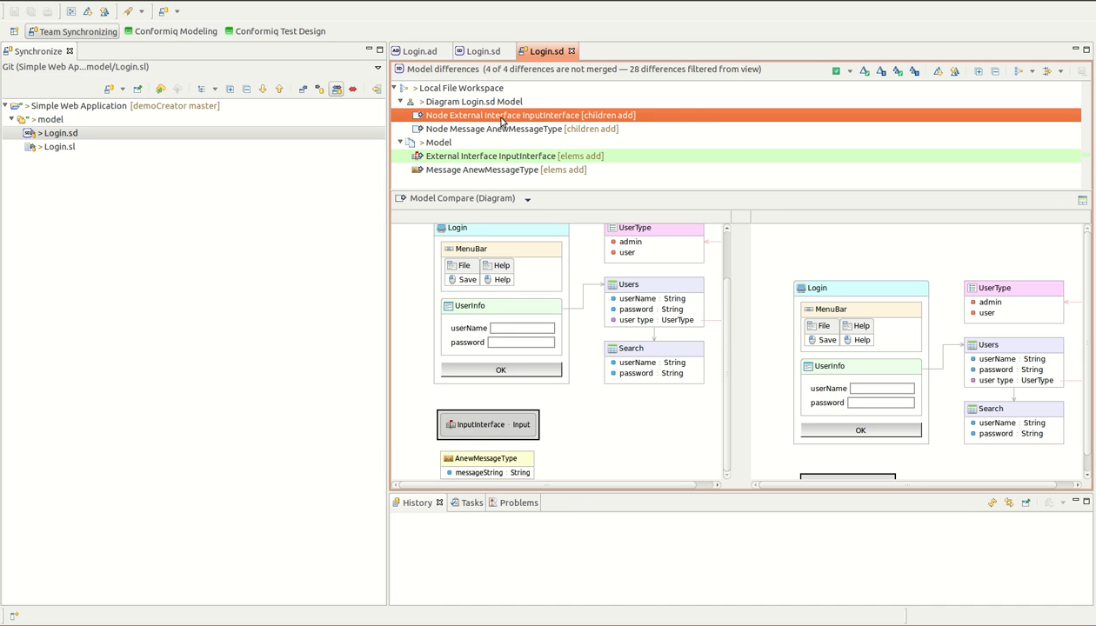
scroll(882, 435, down, 1)
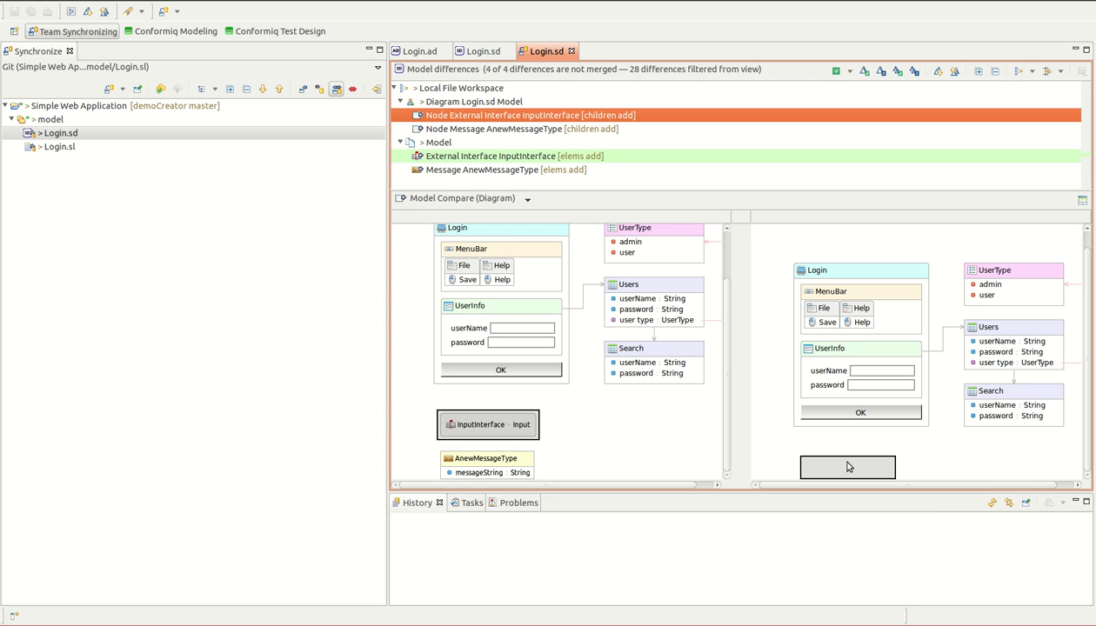
click(520, 129)
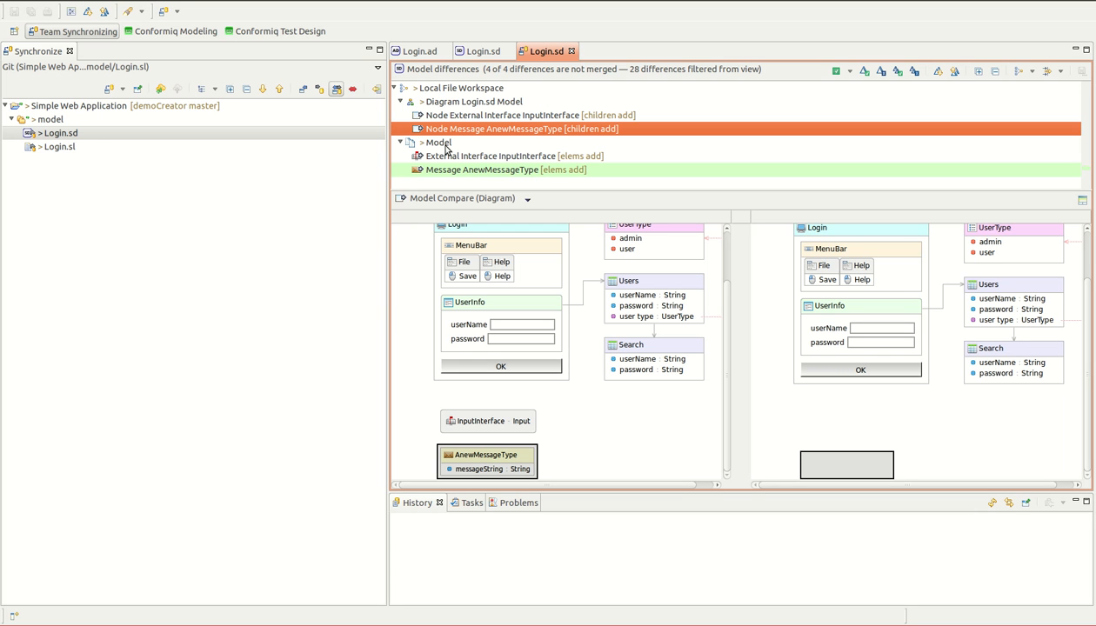
click(571, 52)
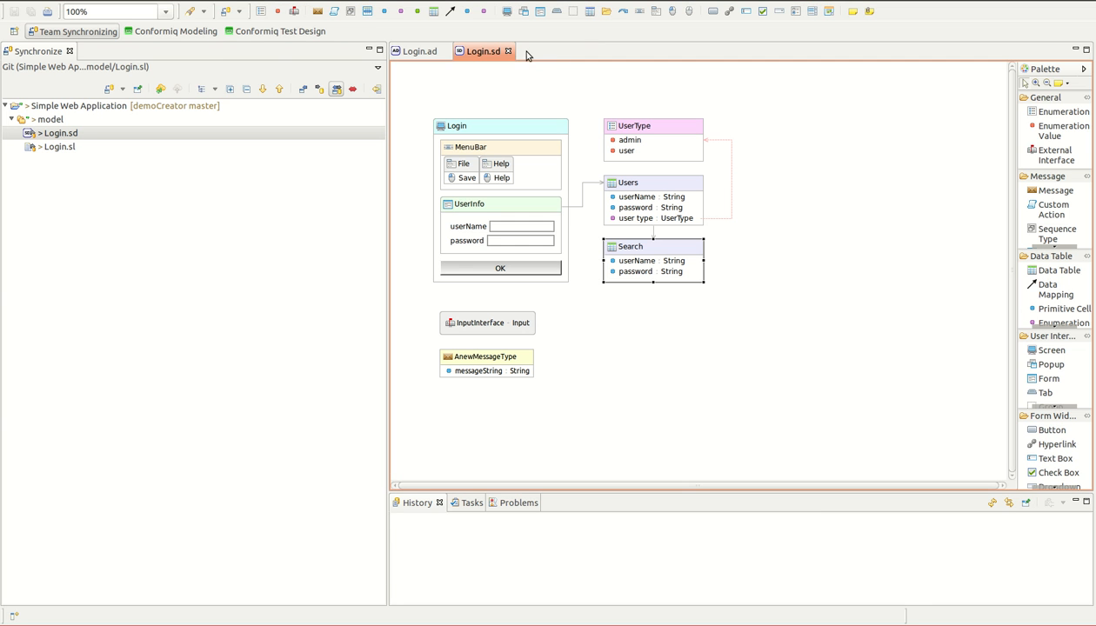
Step: Return to the Conformiq Modeling perspective and add Login.sd with its related Login.sl to the Git index
click(184, 39)
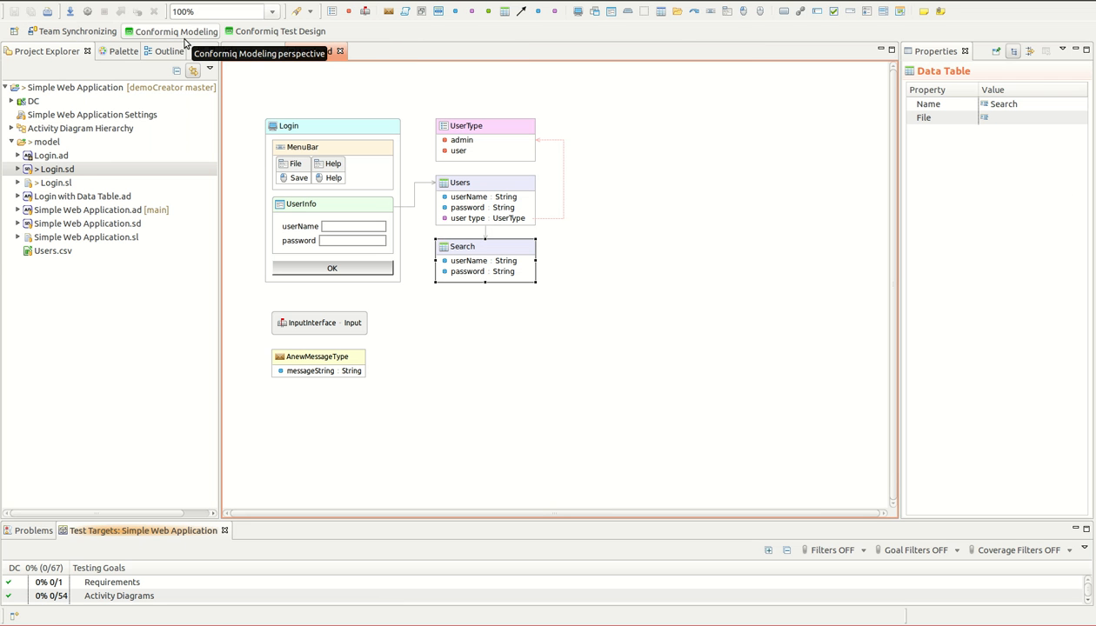
click(61, 171)
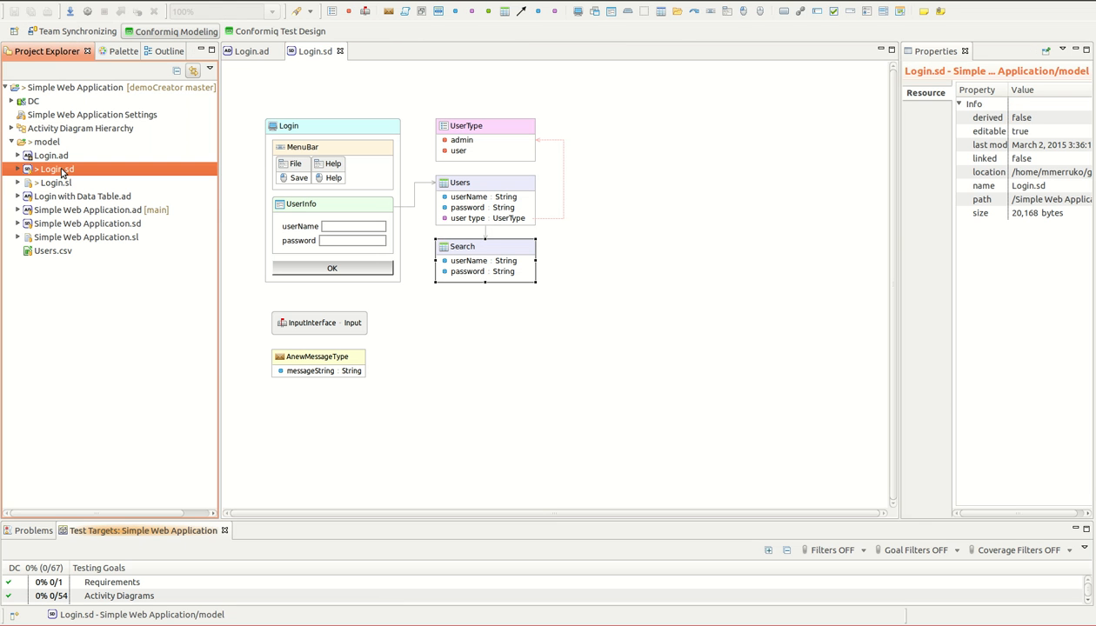
right_click(61, 172)
mouse_move(110, 347)
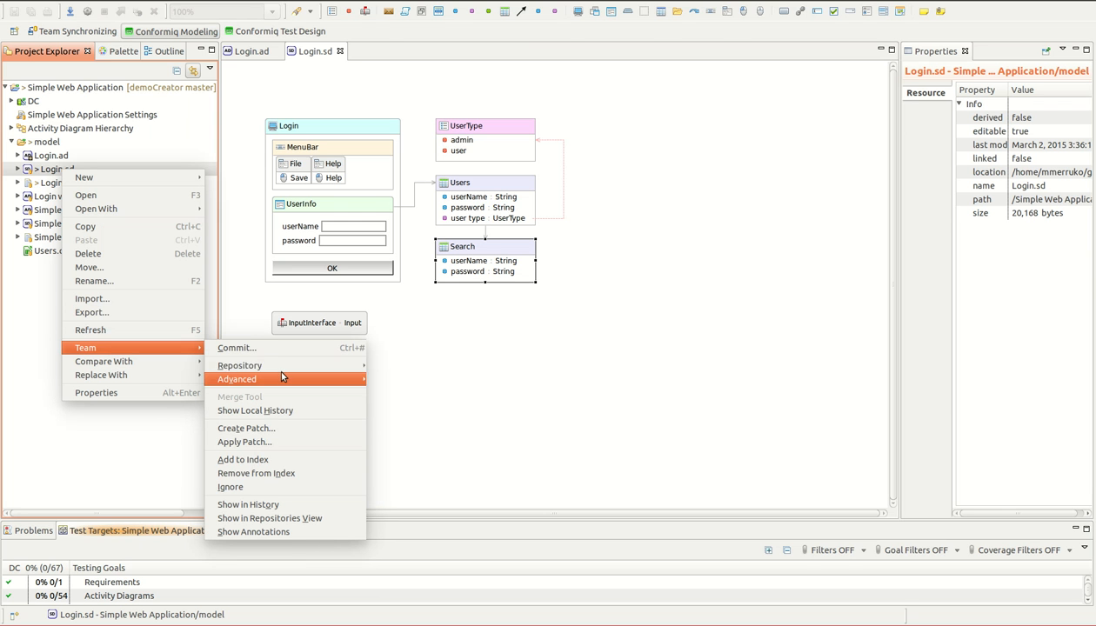
click(269, 460)
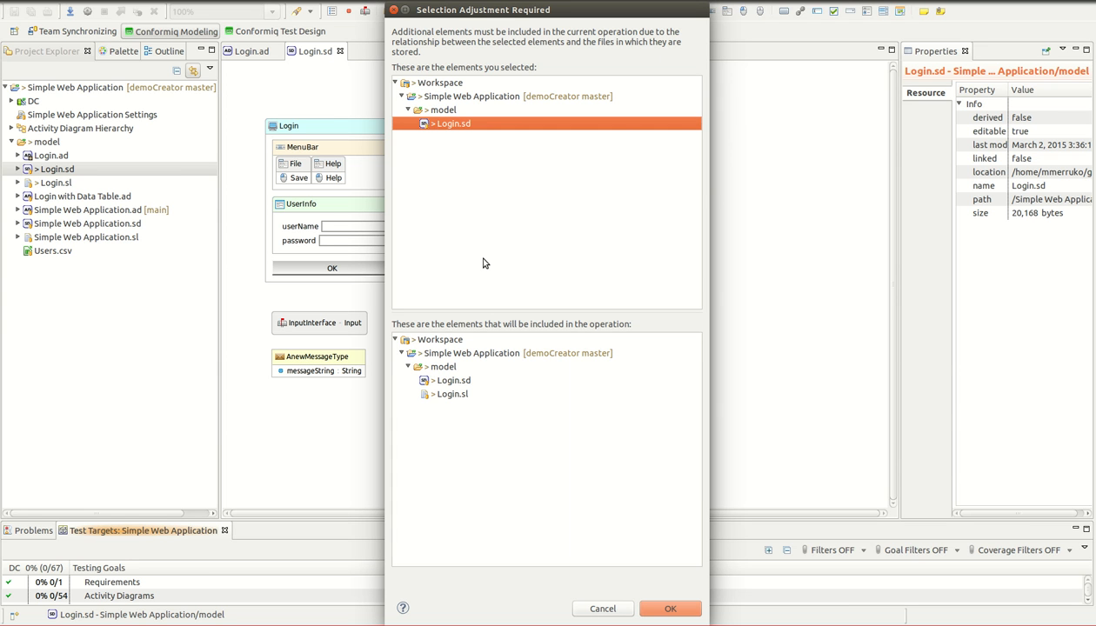
click(682, 606)
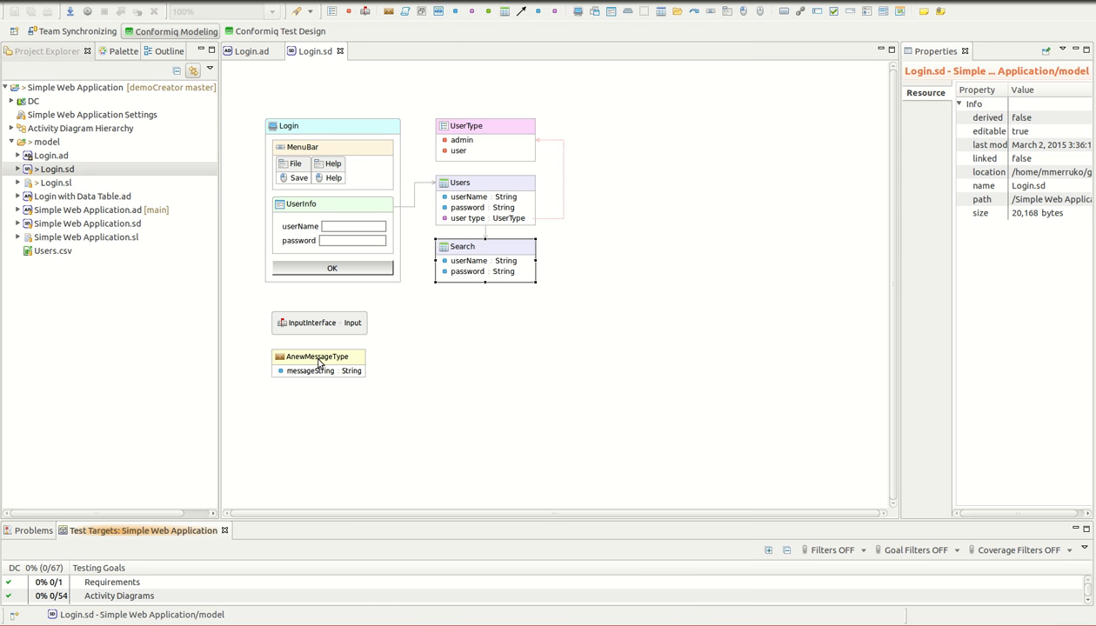
Step: Start a Git commit from Login.ad and include Login.sd and Login.sl in the committed files
right_click(42, 157)
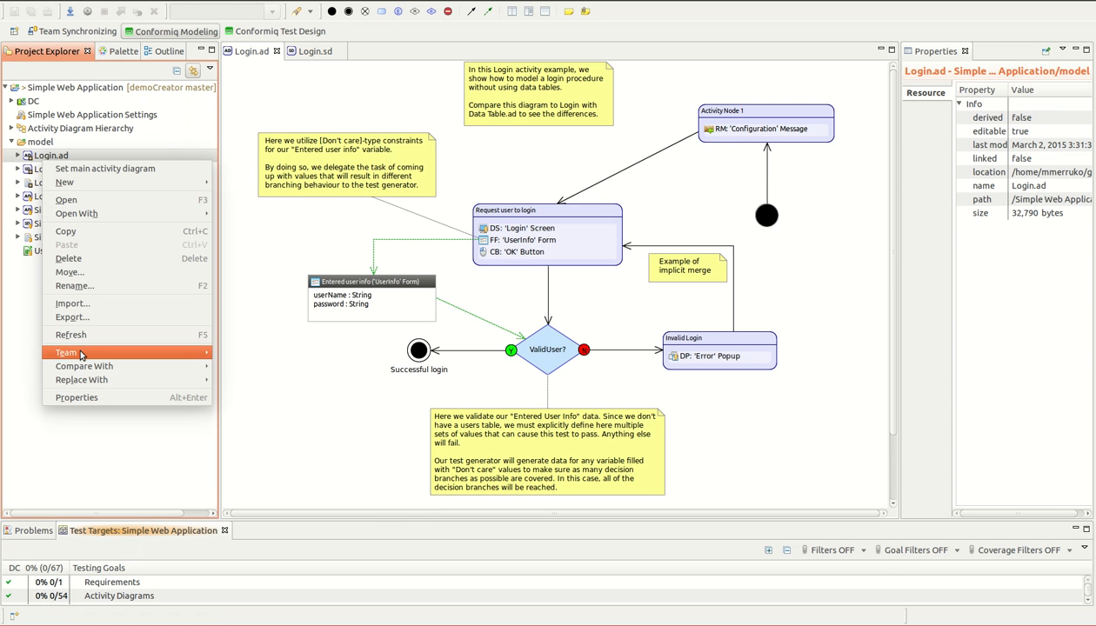
mouse_move(80, 354)
click(223, 353)
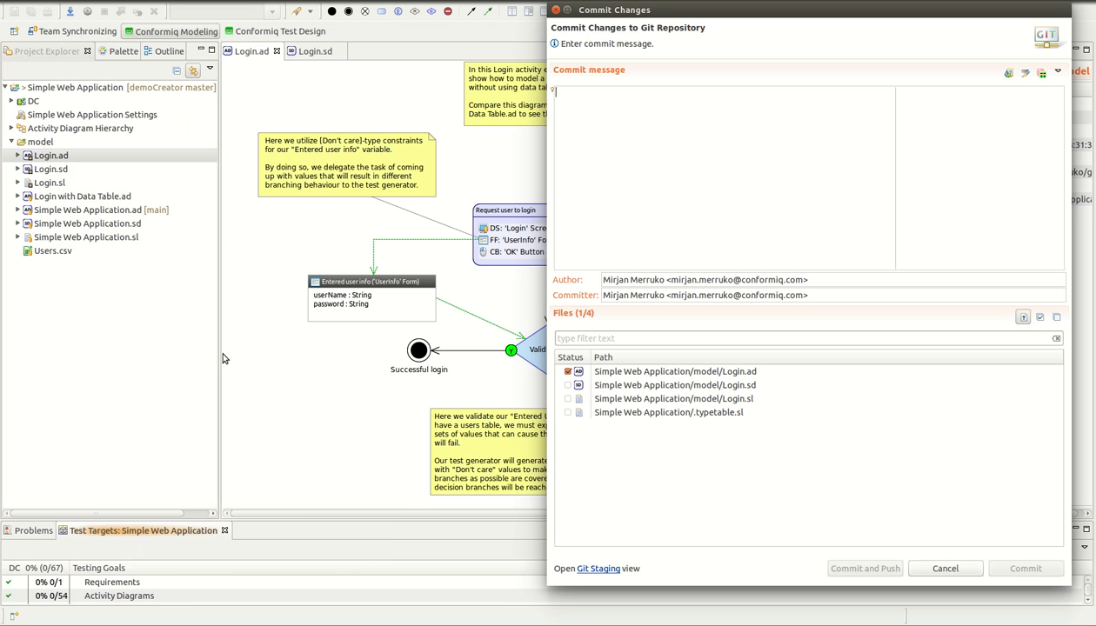
click(569, 386)
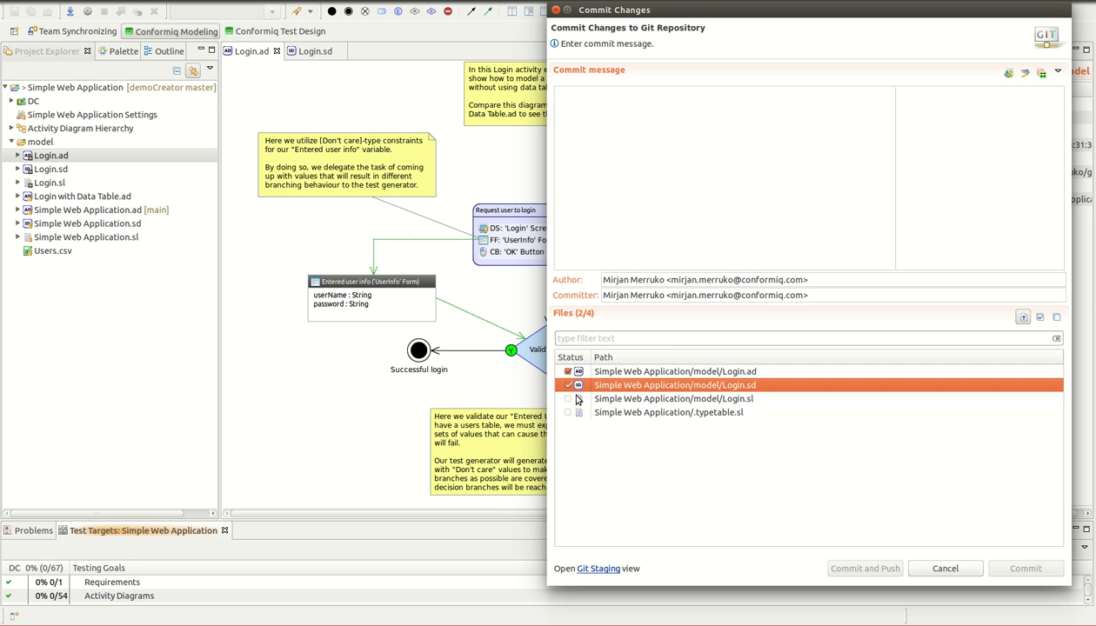
click(570, 399)
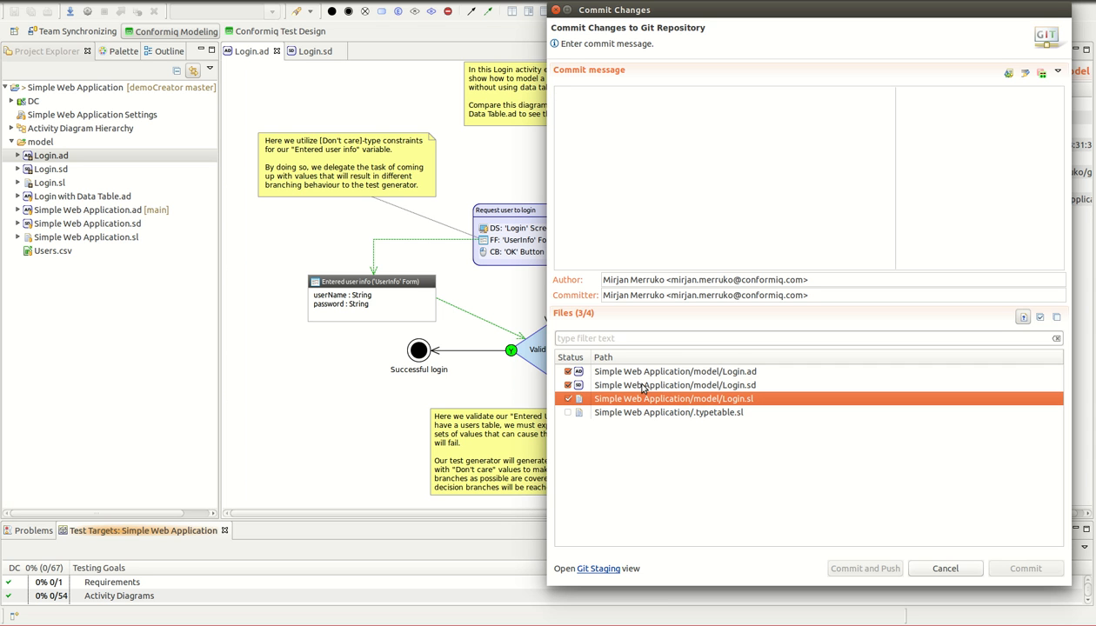
Step: Commit the selected files with the message "commit changes made to the repository"
click(634, 212)
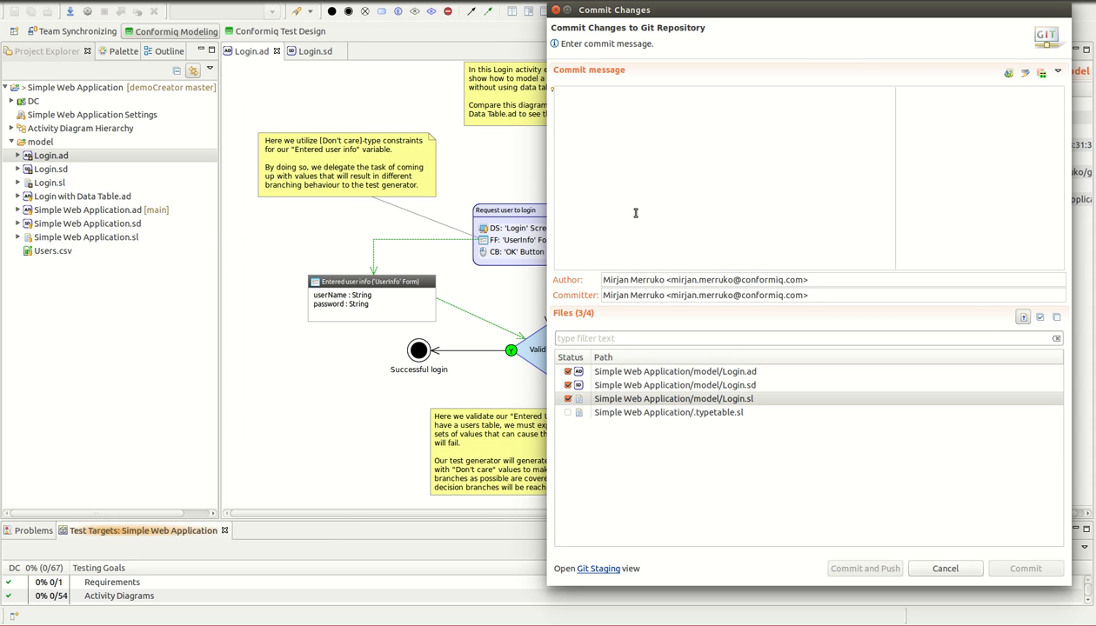
text(commit)
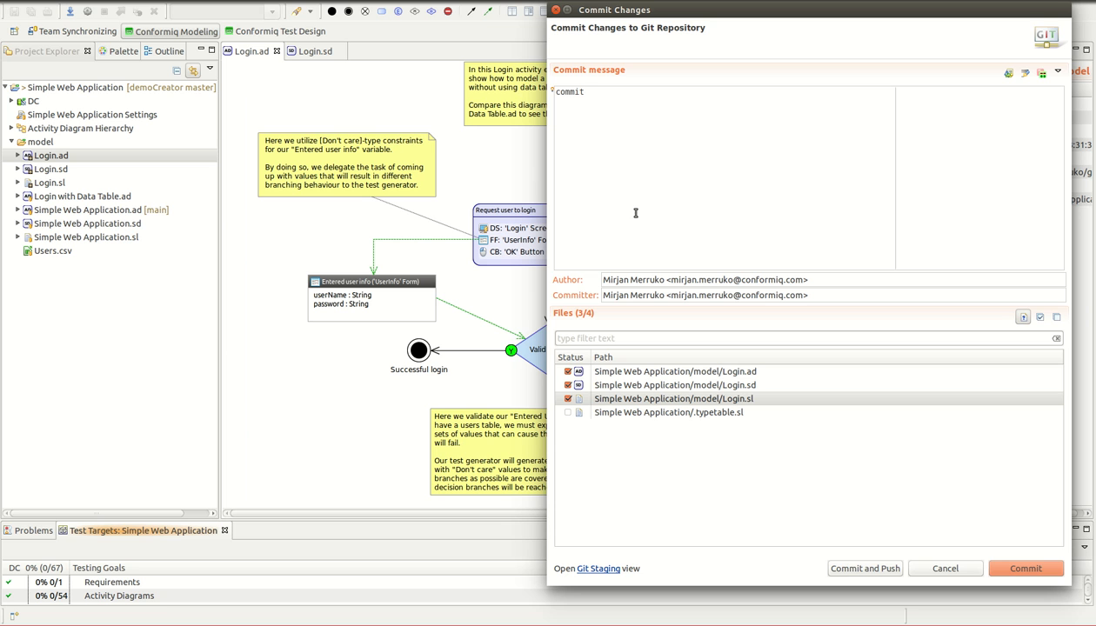
text( changes made to the repositor)
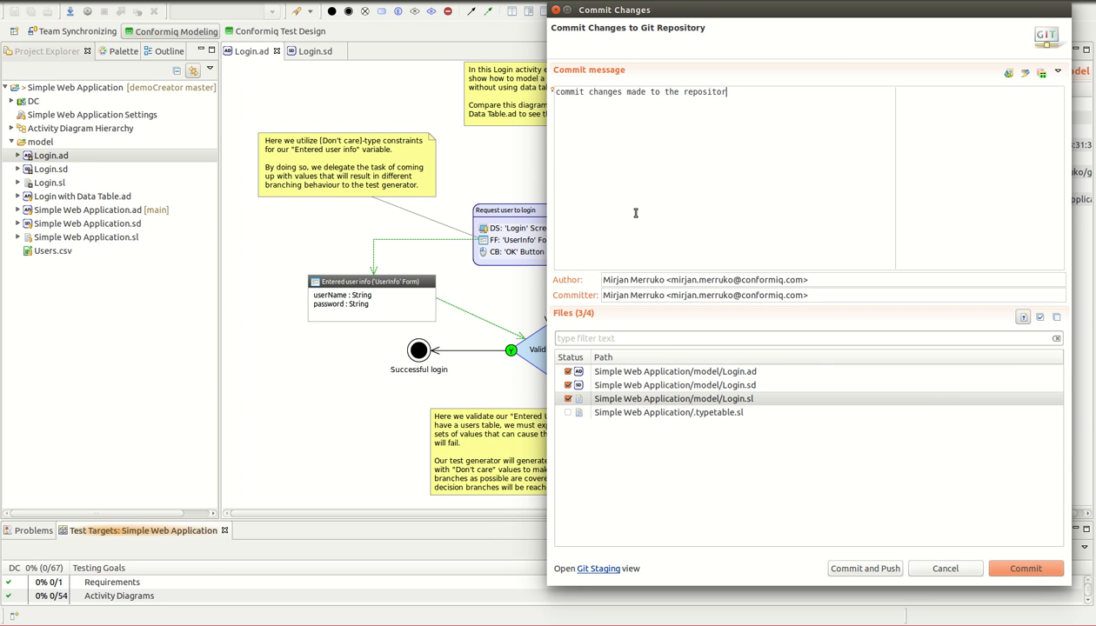
key(BackSpace)
key(BackSpace)
text(ory)
click(1018, 575)
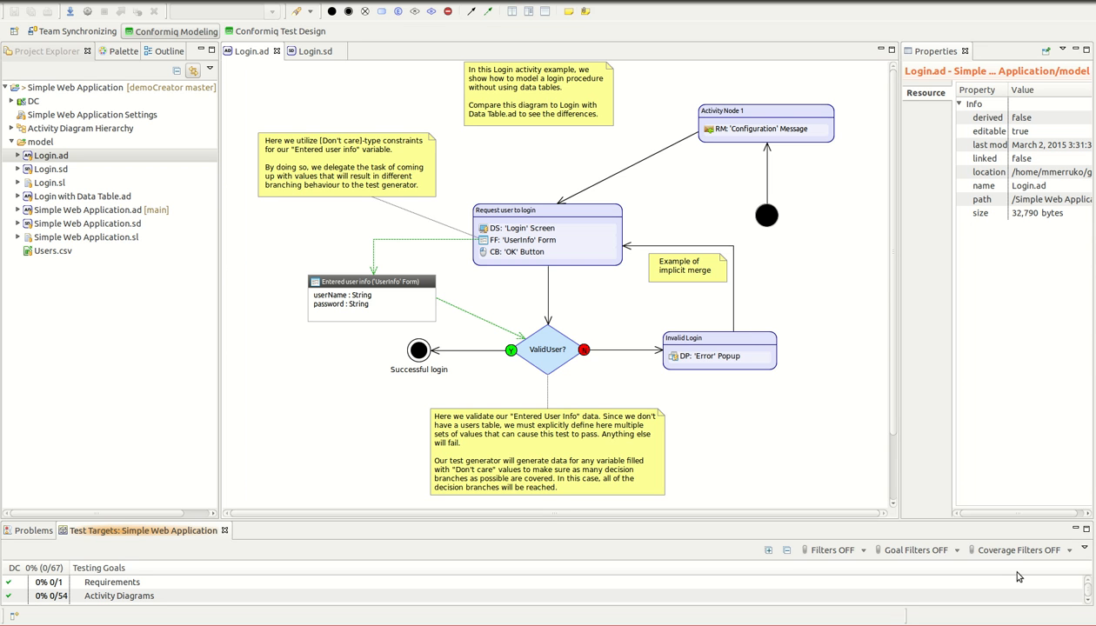
click(79, 158)
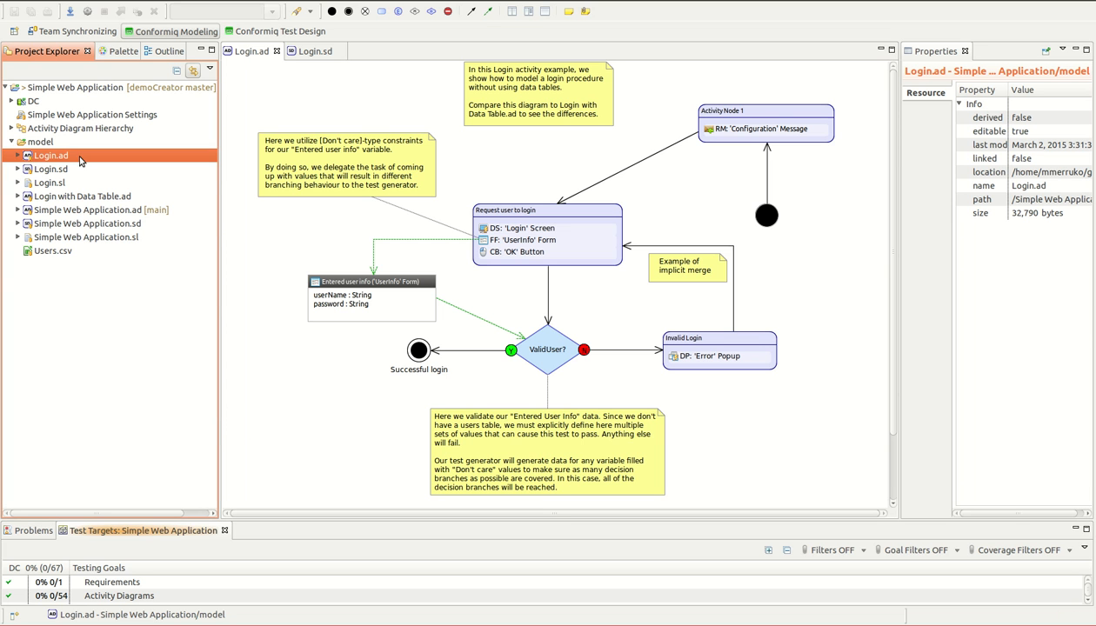
Step: Compare Login.ad with a specific commit from the repository history, choosing the "initial commit" revision 7ad90ff
right_click(79, 160)
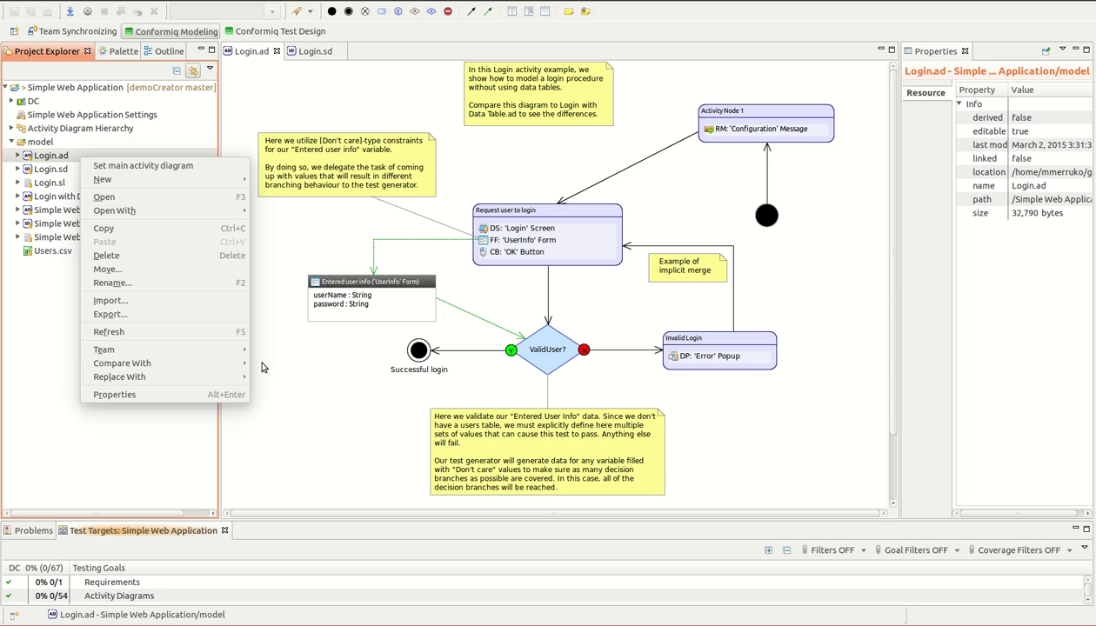
mouse_move(239, 363)
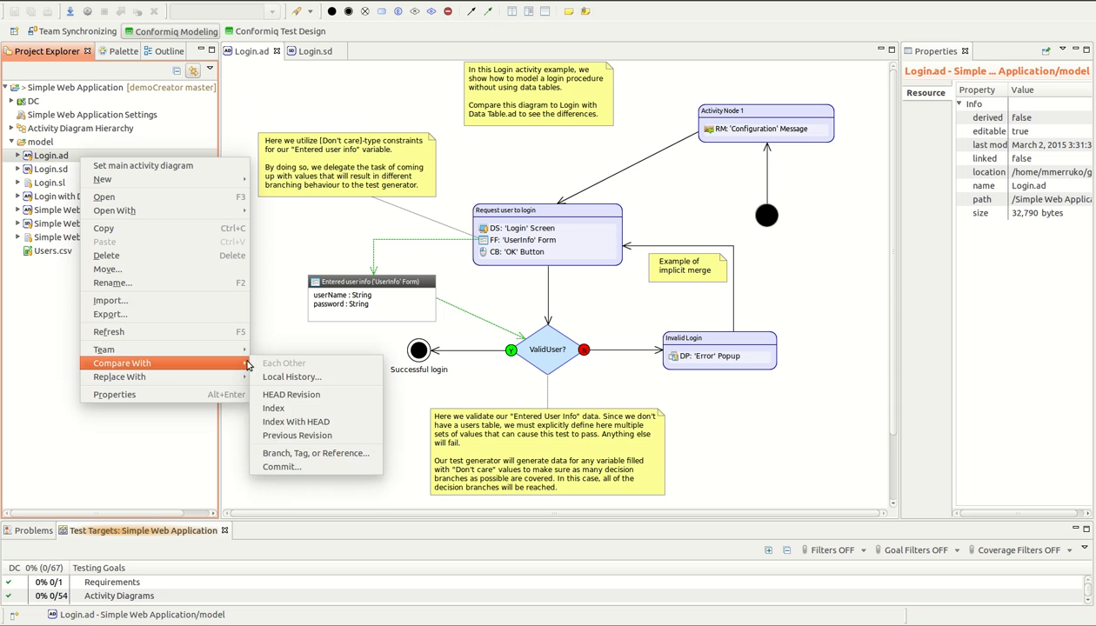
click(321, 467)
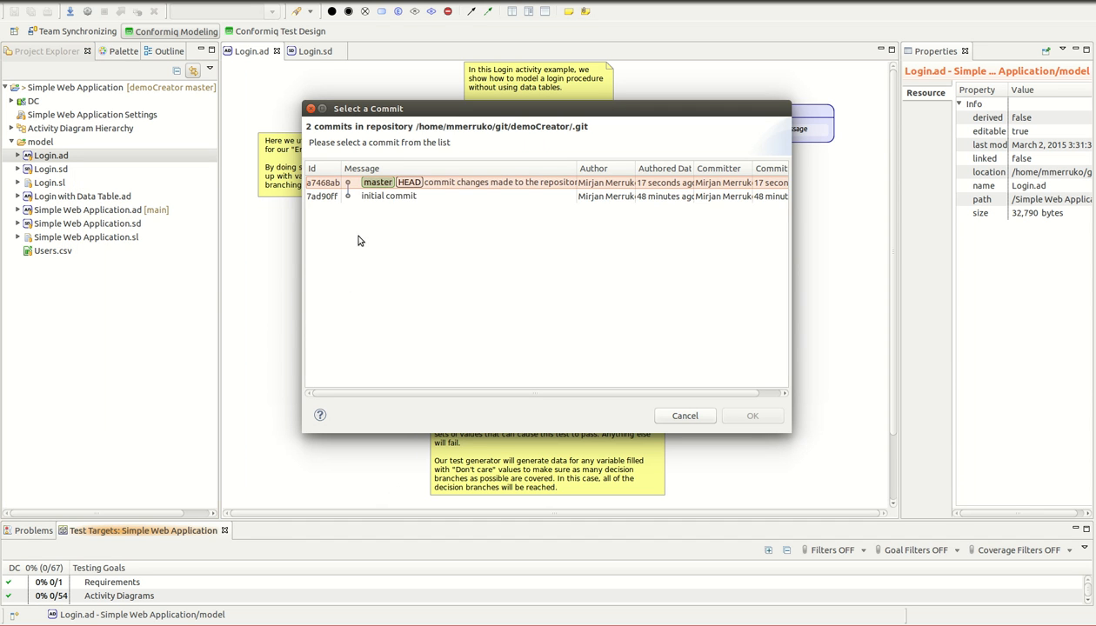
click(371, 199)
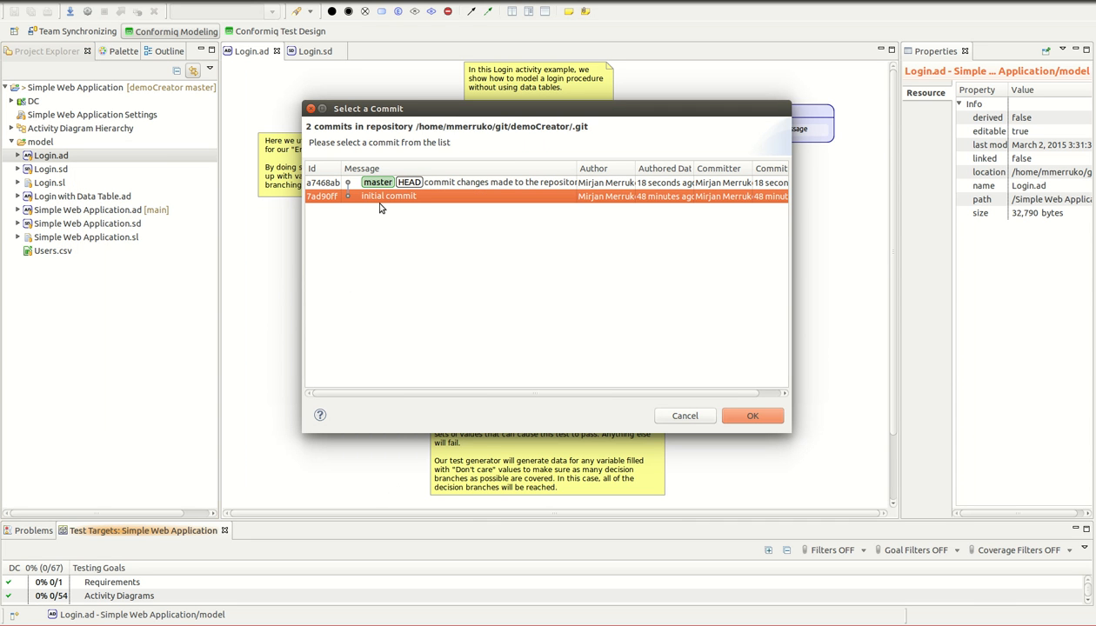
click(431, 183)
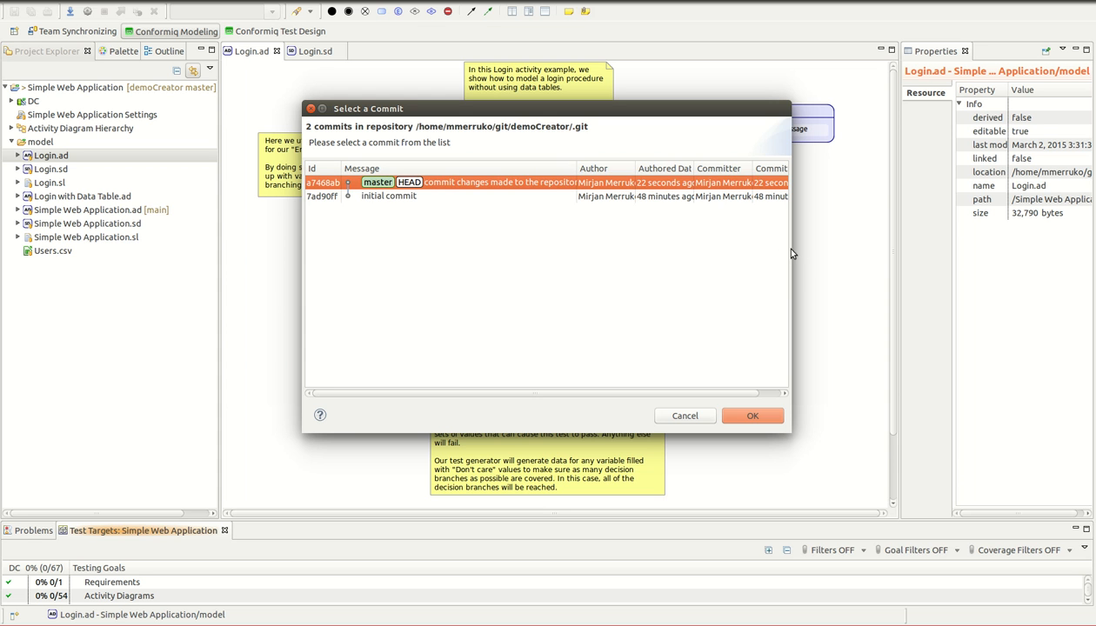
drag(791, 249, 1024, 250)
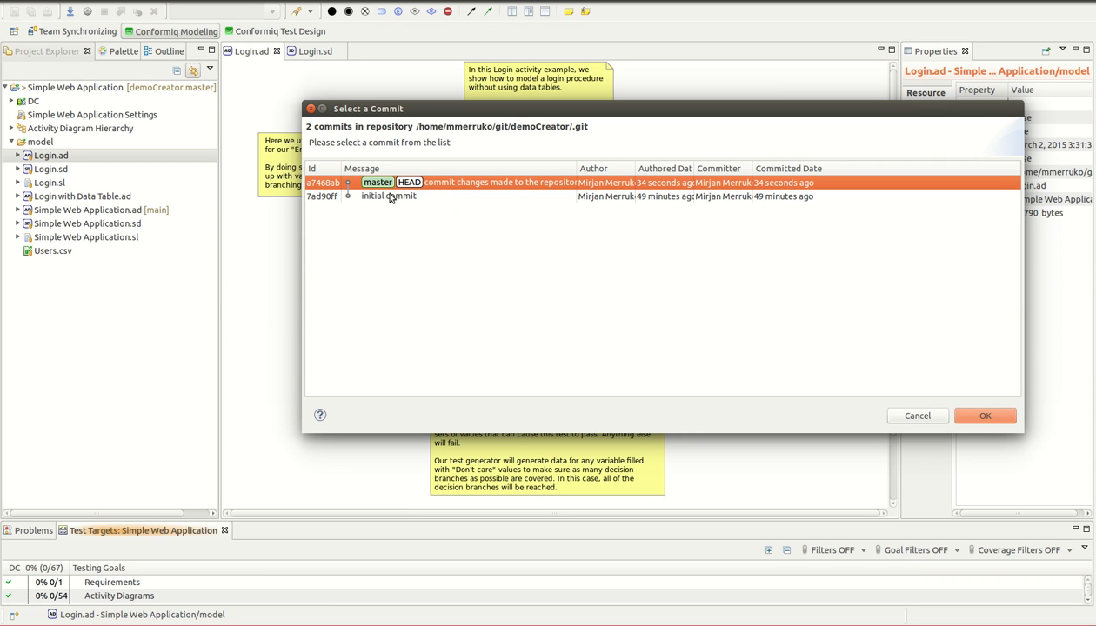
click(391, 198)
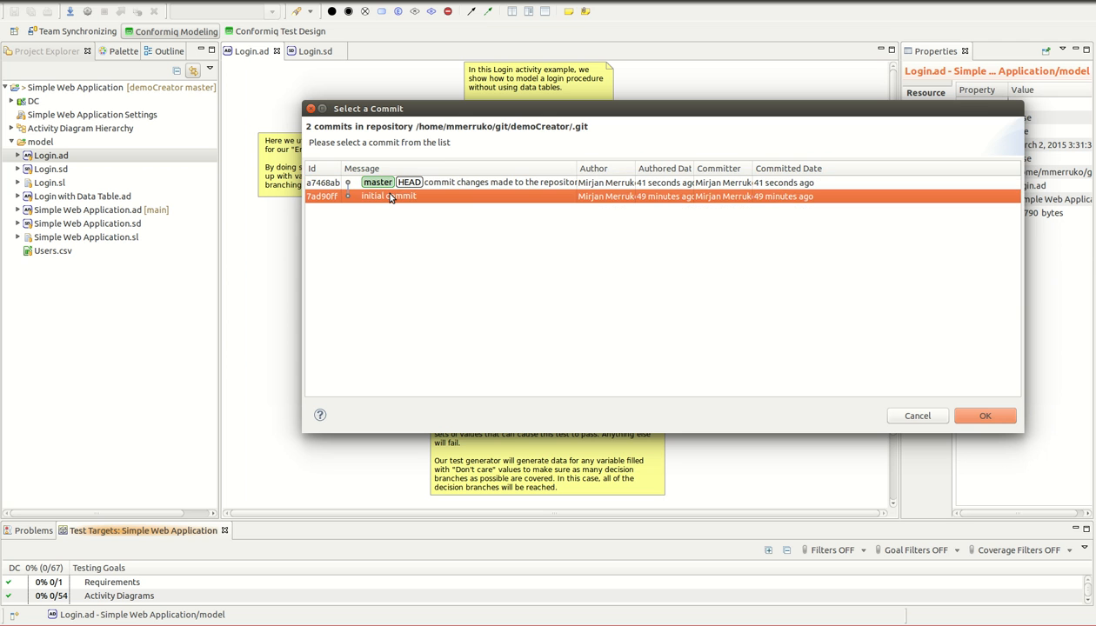
double_click(390, 197)
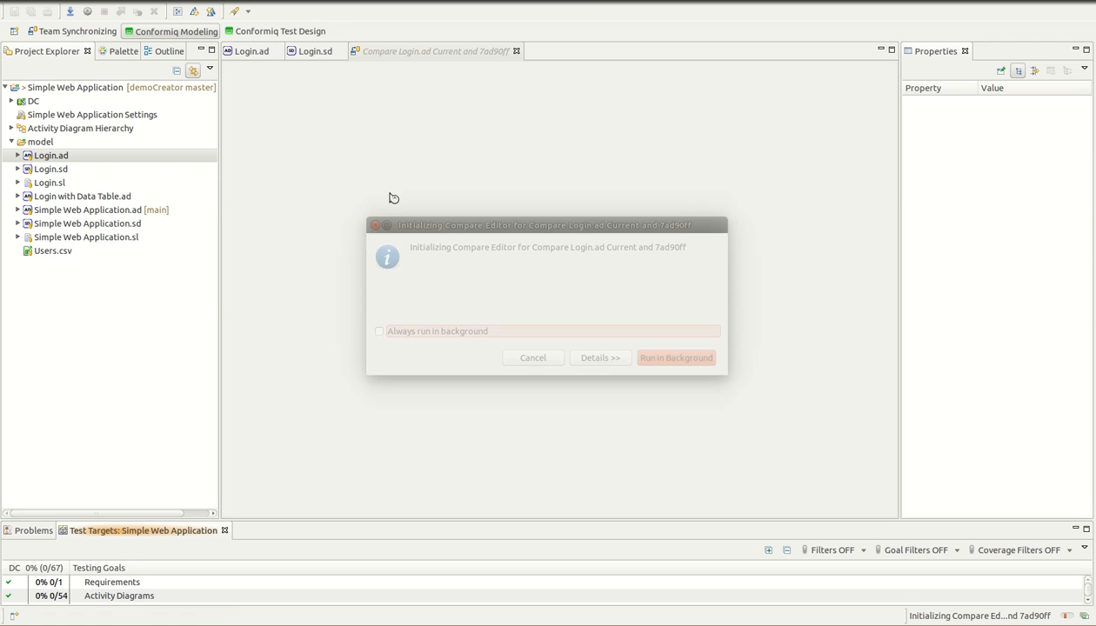
Step: Expand the Login.ad model differences down to the diagram's changes and show the added Activity Node 1 in the diagram comparison
click(227, 87)
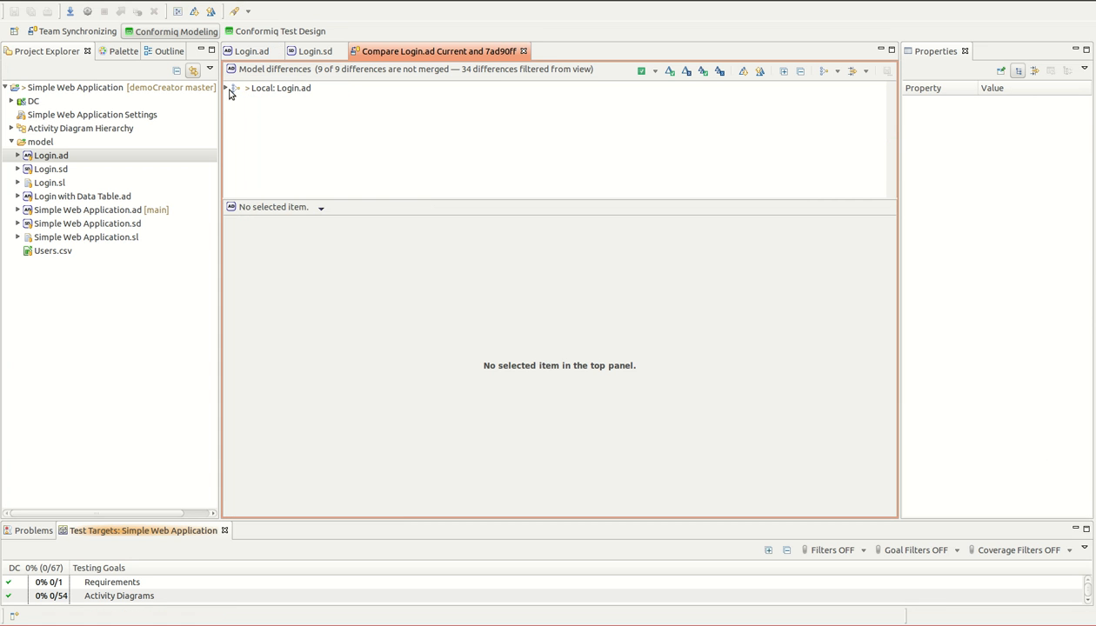
click(227, 88)
click(232, 115)
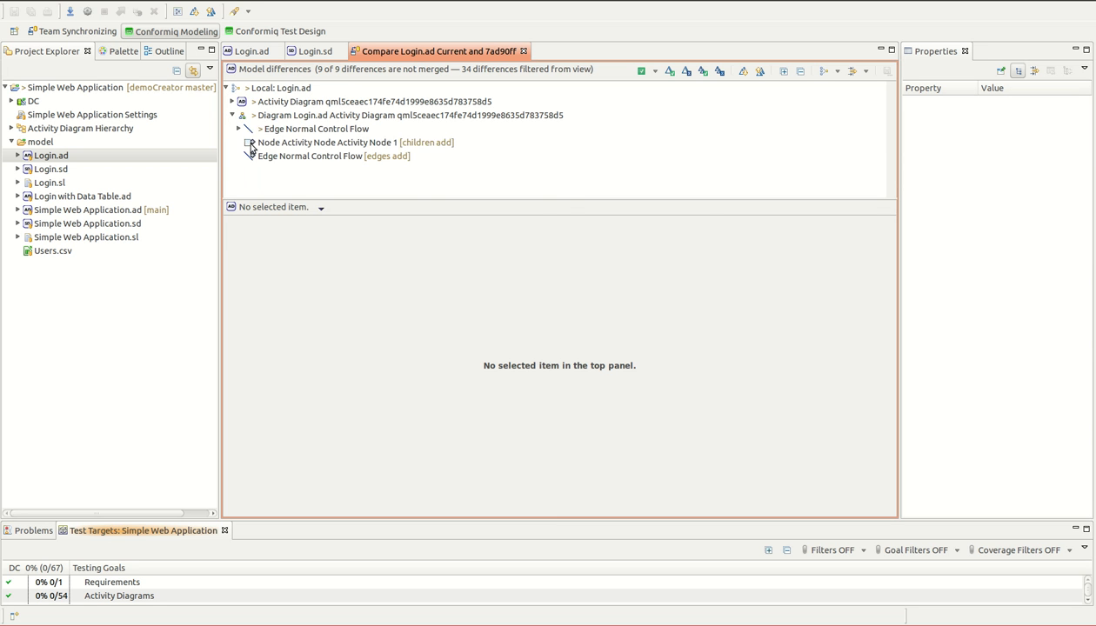
click(249, 144)
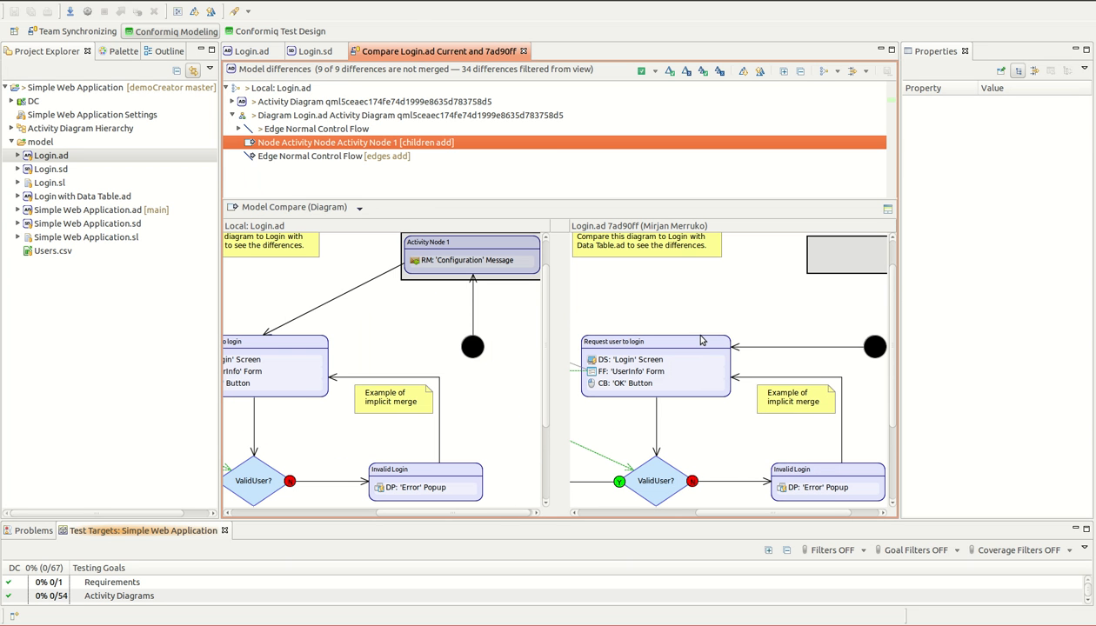